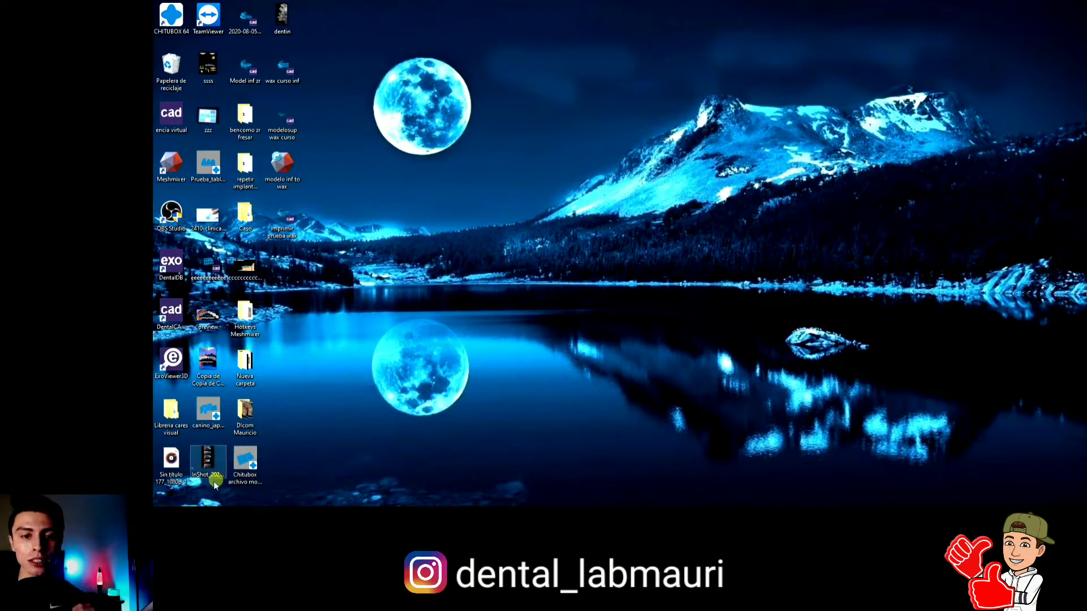
Open the Windows graphics settings page (Configuración de elementos gráficos) from the system's display settings.
{"action": "key", "text": "super"}
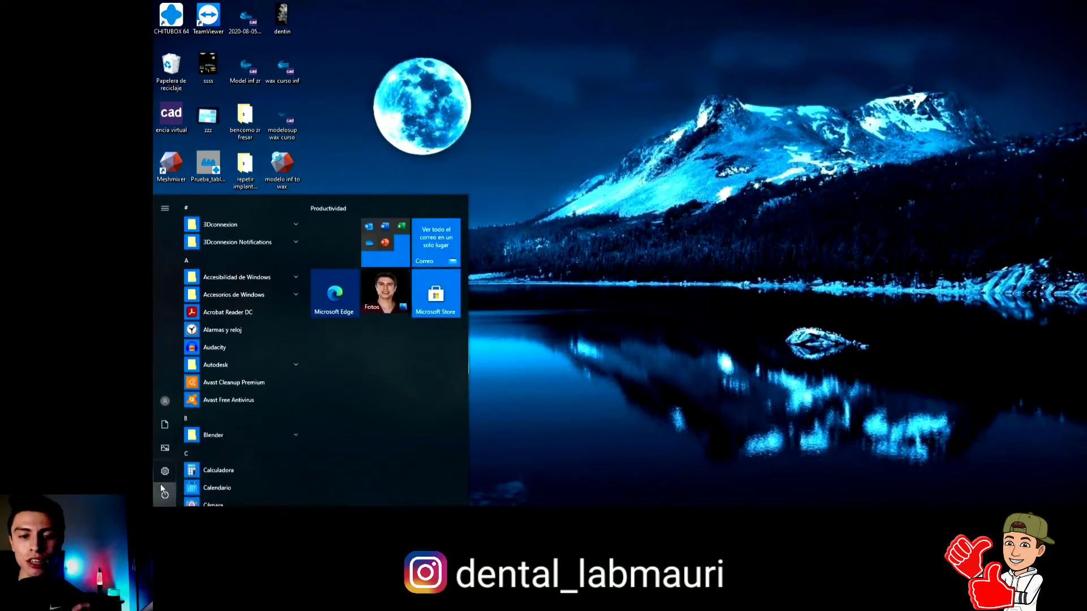
{"action": "mouse_move", "coordinate": [165, 473]}
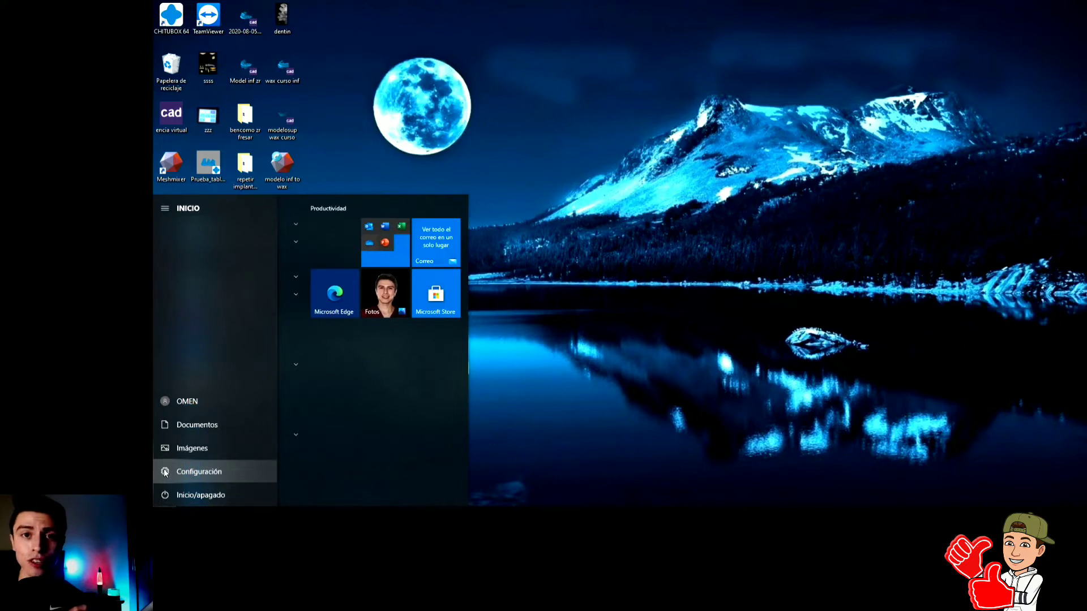
{"action": "left_click", "coordinate": [165, 472]}
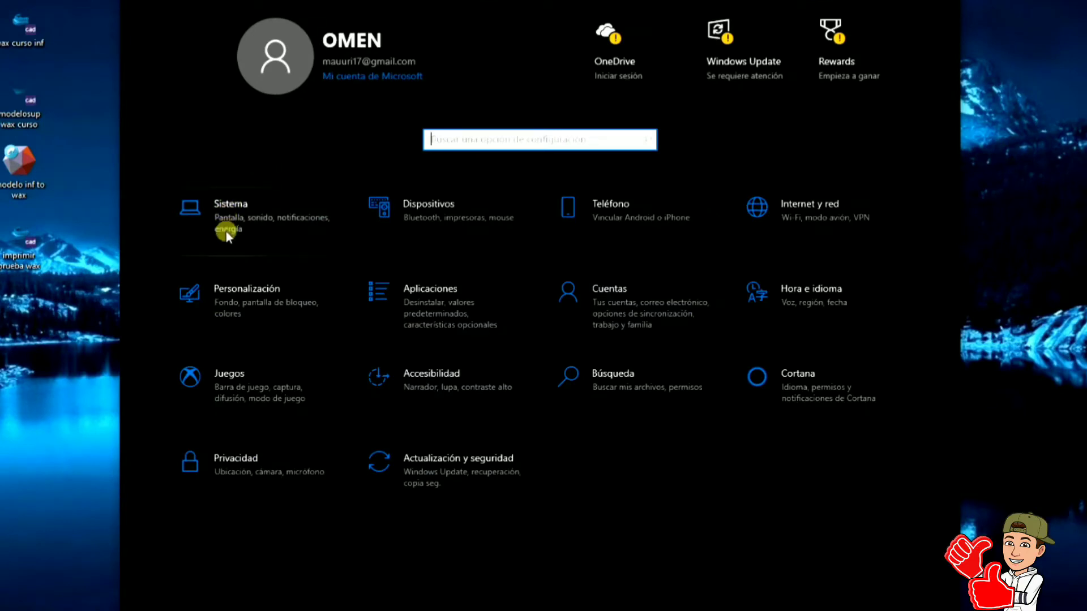
{"action": "left_click", "coordinate": [225, 231]}
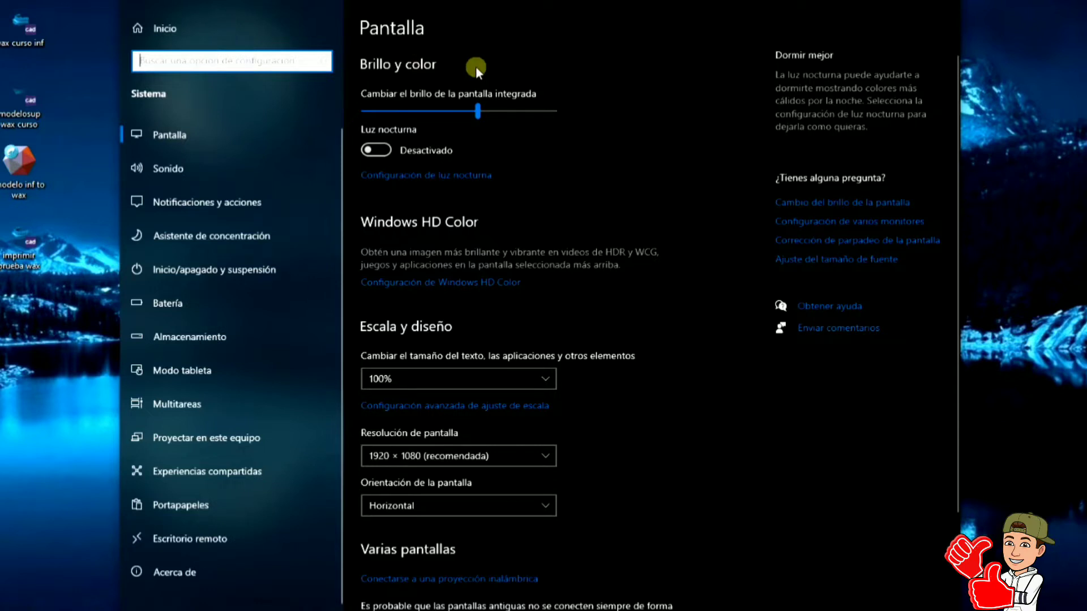
{"action": "scroll", "coordinate": [475, 67], "scroll_direction": "down", "scroll_amount": 3}
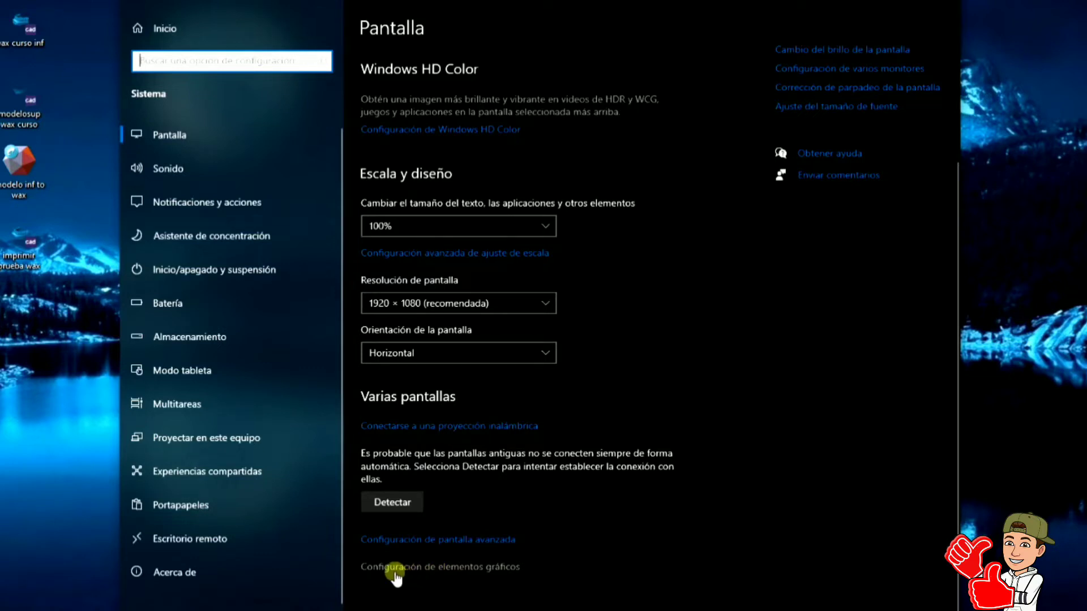
{"action": "left_click", "coordinate": [395, 567]}
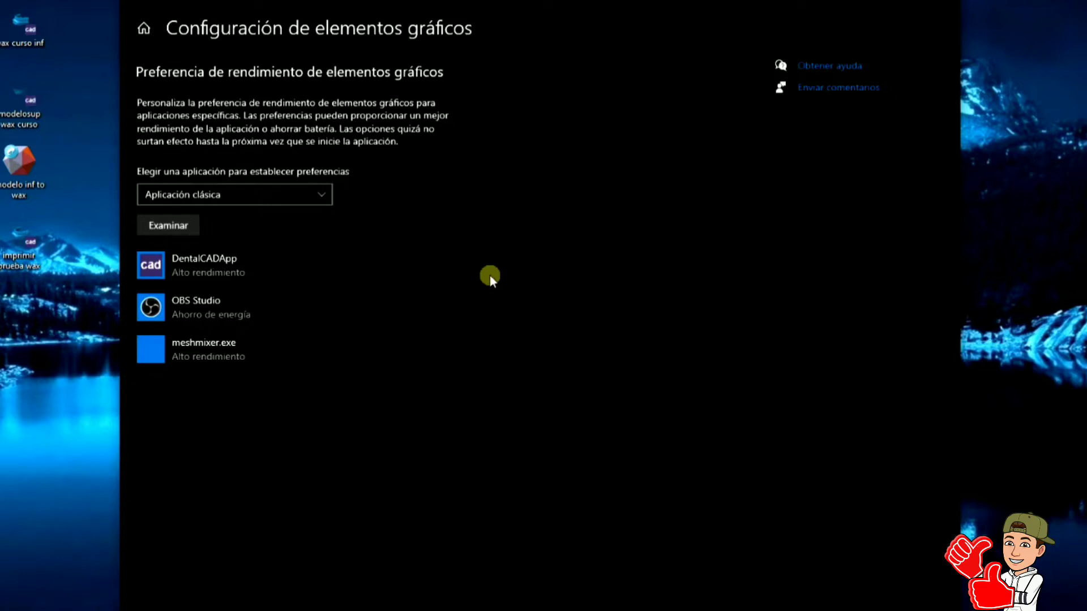
{"action": "left_click", "coordinate": [237, 194]}
{"action": "left_click", "coordinate": [237, 194]}
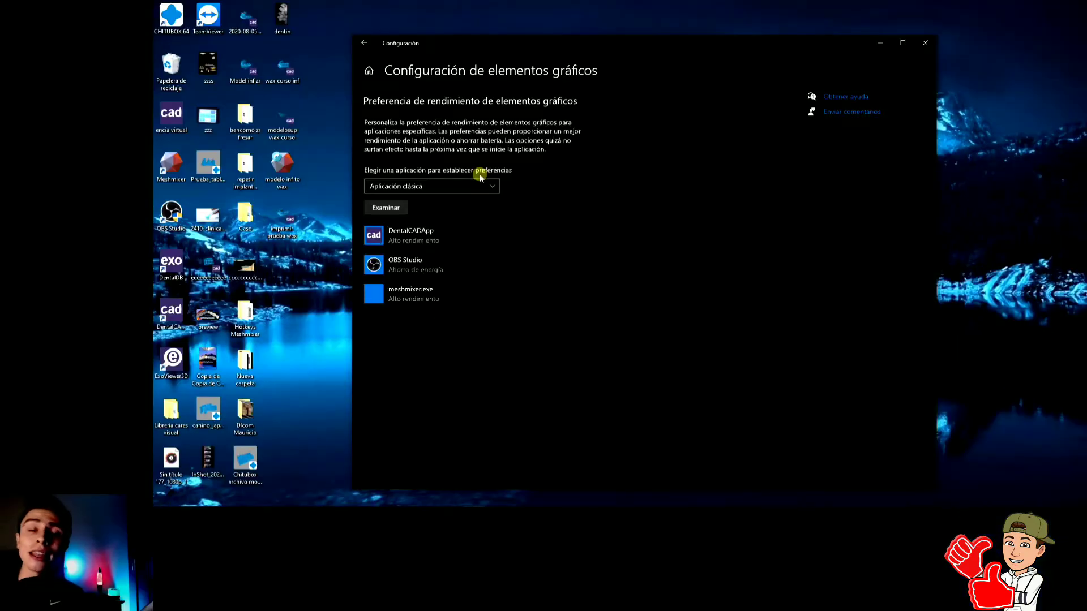
{"action": "left_click", "coordinate": [384, 209]}
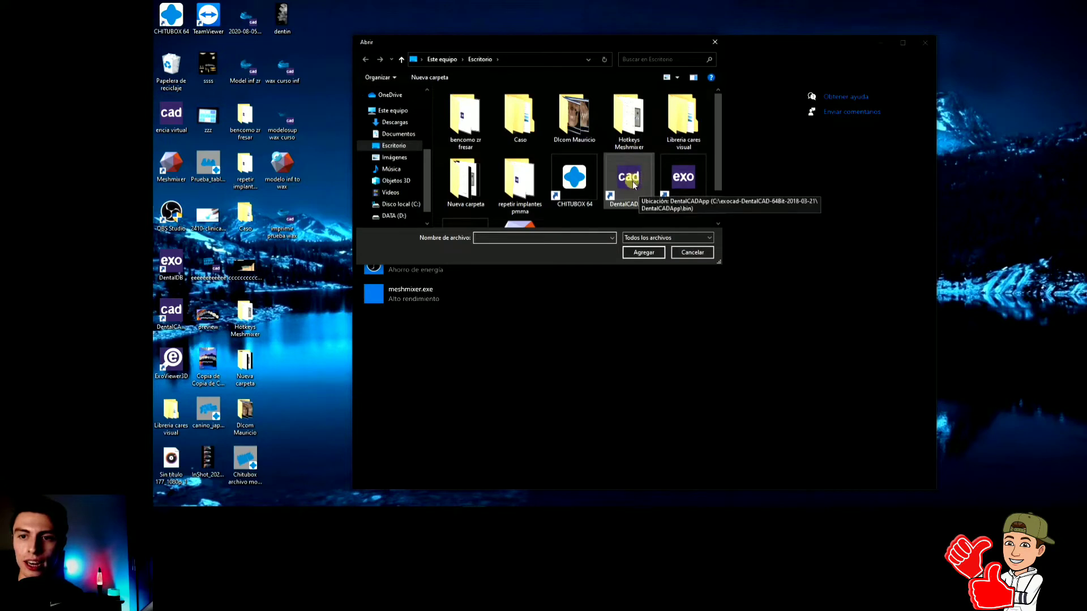
{"action": "left_click", "coordinate": [683, 253]}
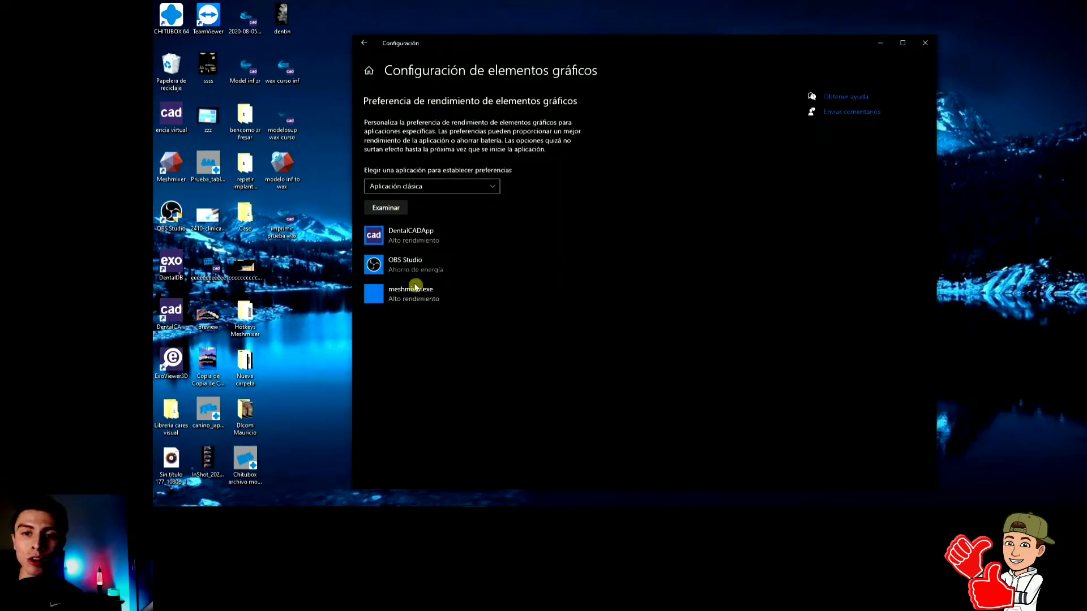
Save Alto rendimiento as the graphics preference for DentalCADApp and close the settings window.
{"action": "left_click", "coordinate": [412, 240]}
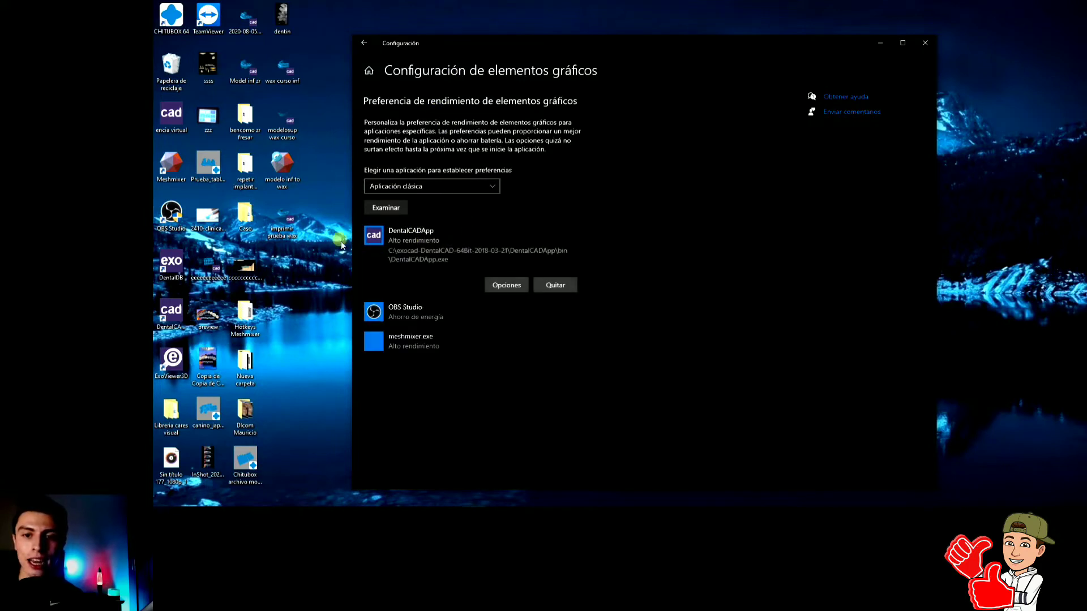
{"action": "left_click", "coordinate": [507, 284]}
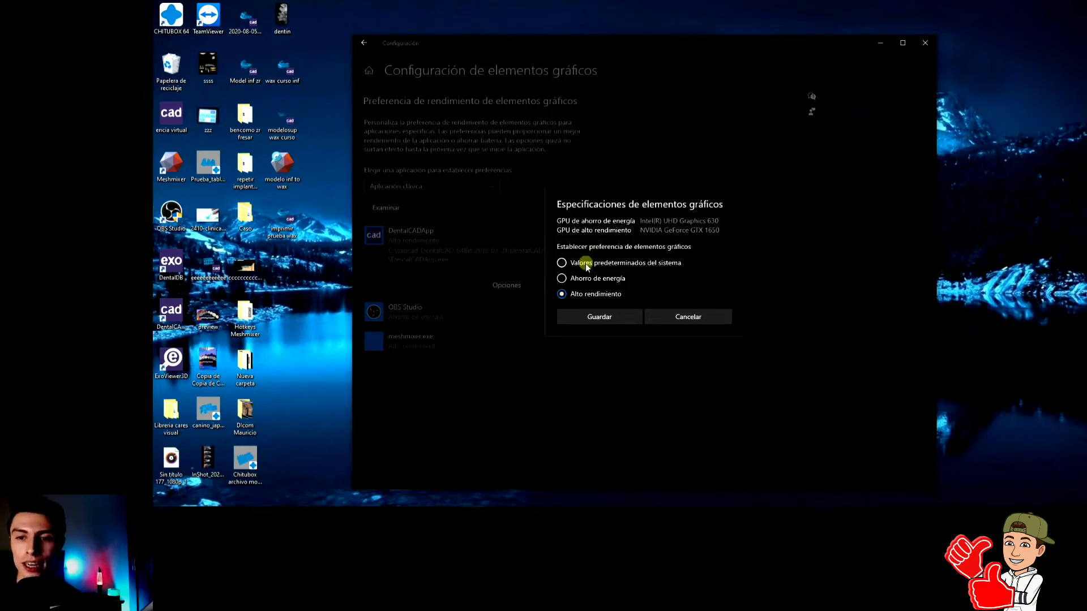
{"action": "left_click", "coordinate": [572, 277]}
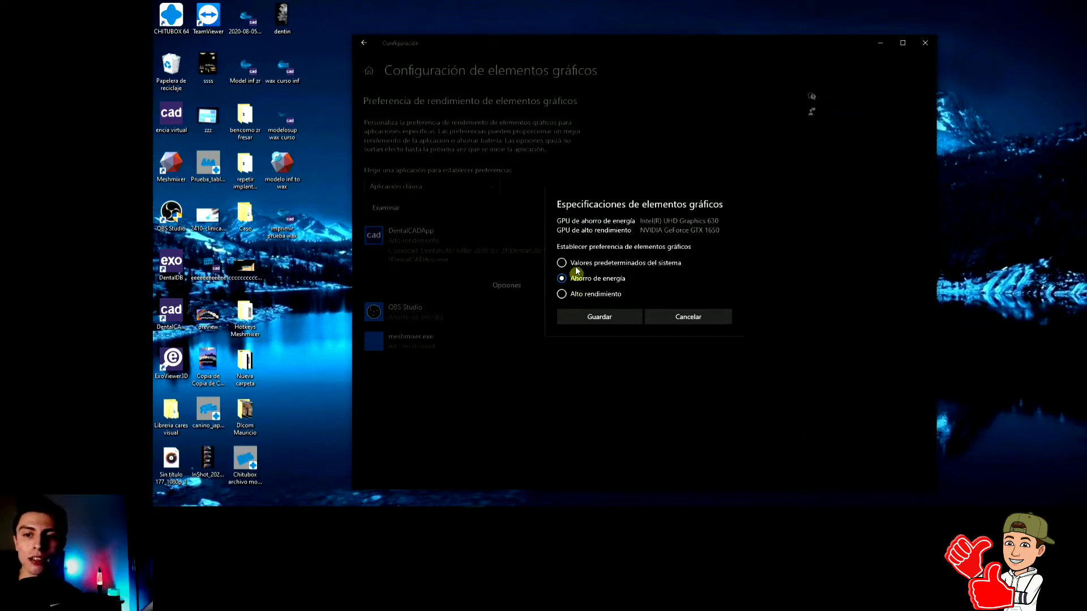
{"action": "left_click", "coordinate": [569, 294]}
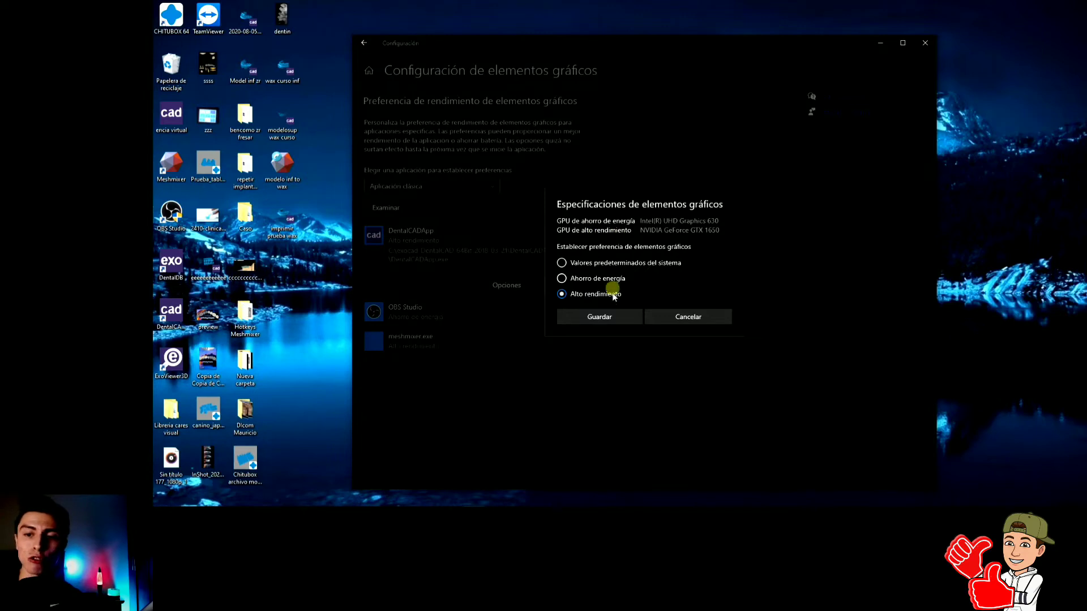
{"action": "left_click", "coordinate": [626, 315]}
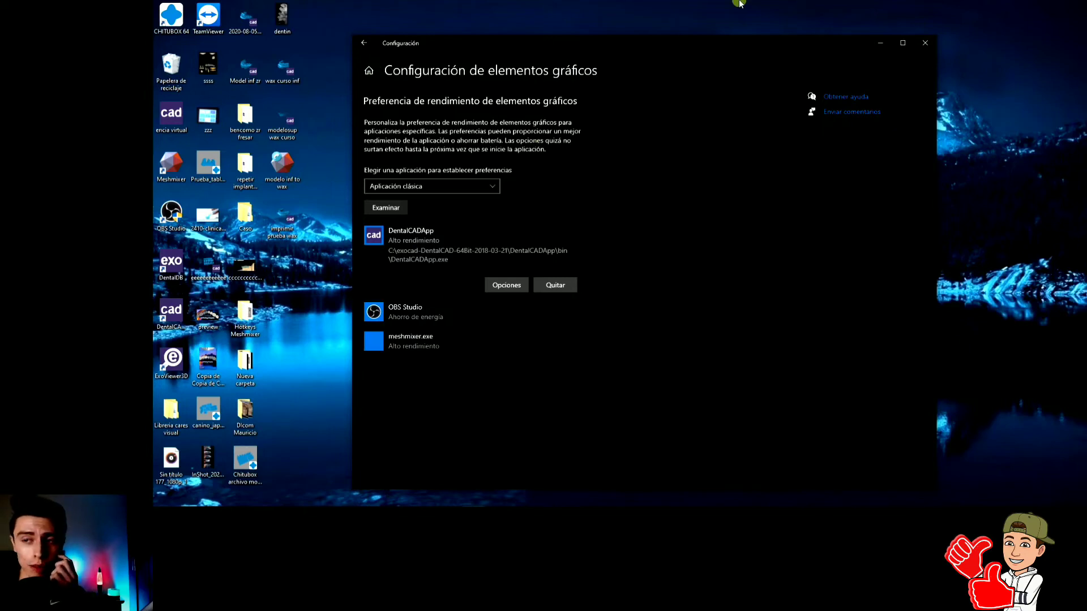
{"action": "left_click", "coordinate": [932, 44]}
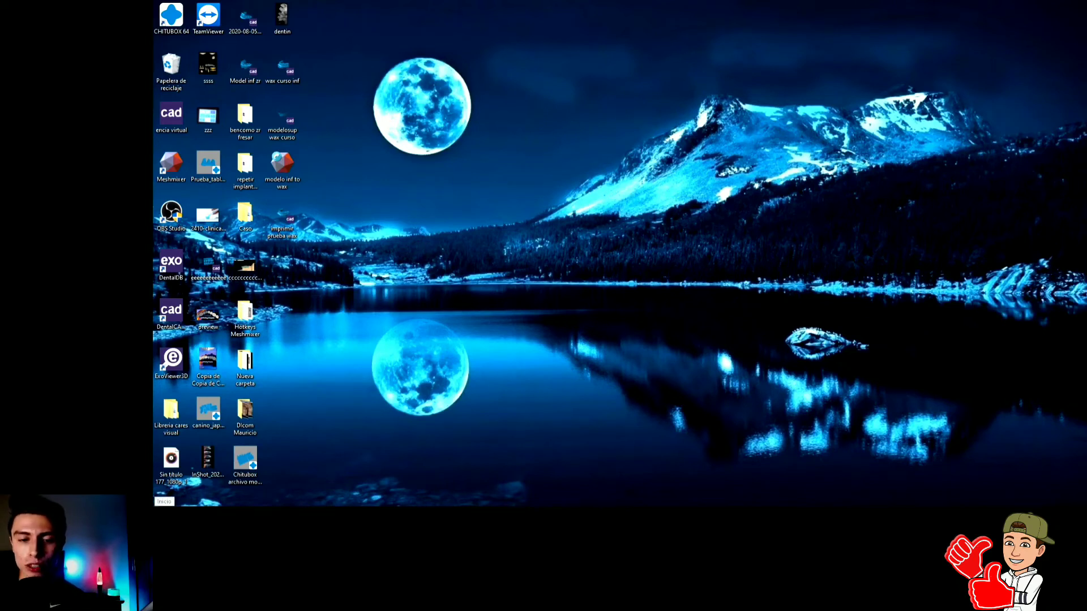
Reopen Windows settings and return to the graphics performance preferences in the display section.
{"action": "left_click", "coordinate": [162, 504]}
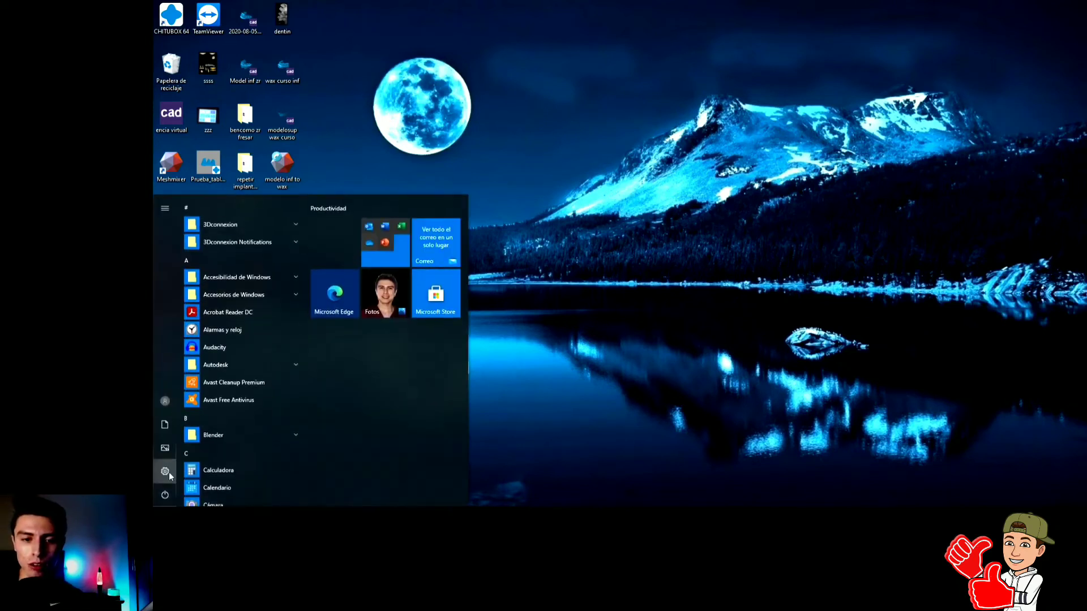
{"action": "left_click", "coordinate": [170, 473]}
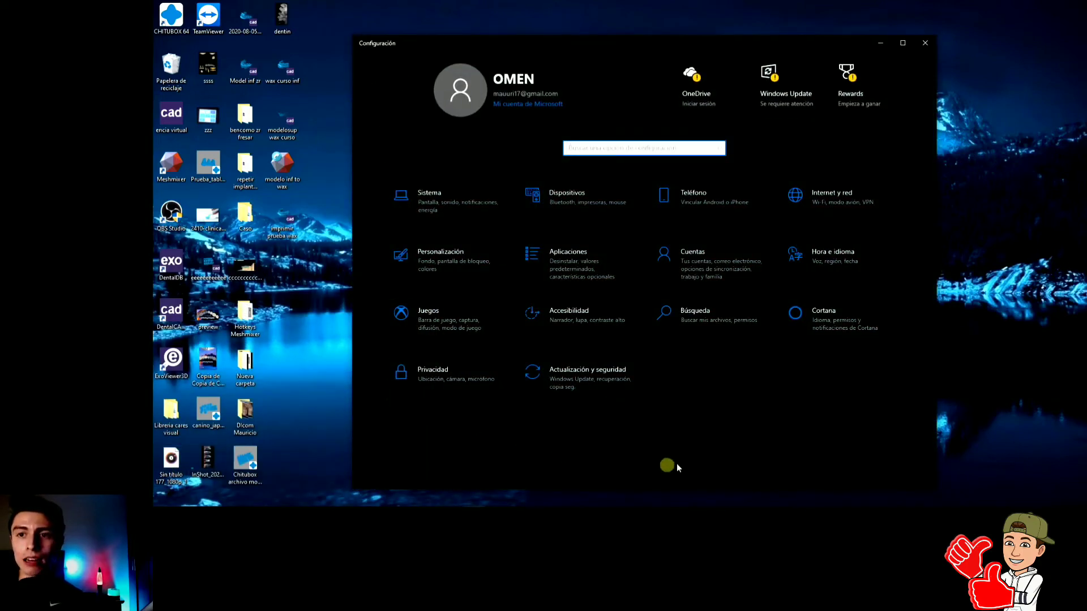
{"action": "left_click", "coordinate": [425, 196]}
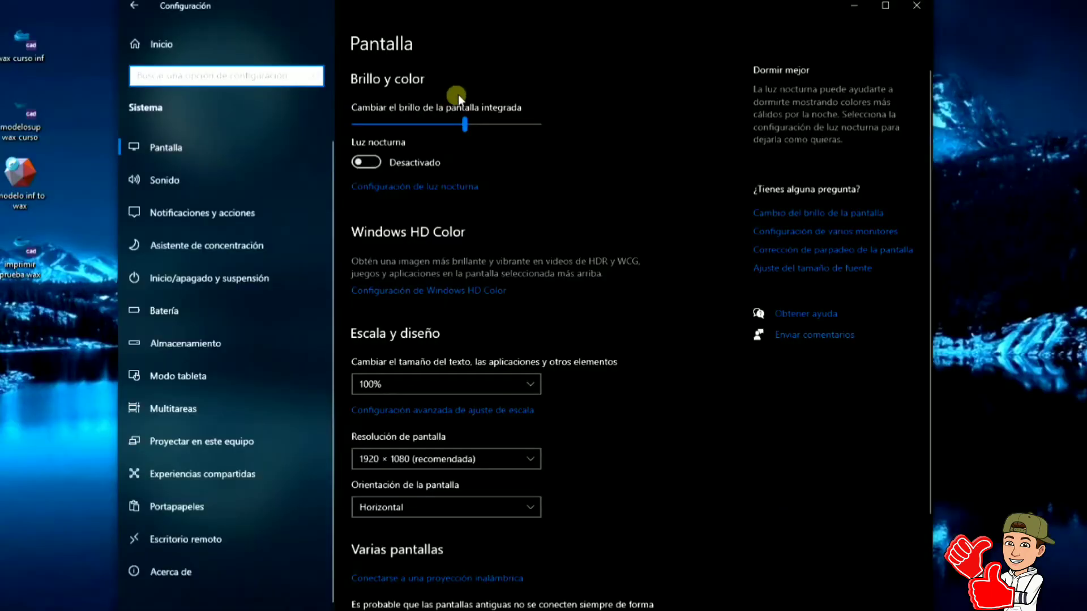
{"action": "scroll", "coordinate": [468, 91], "scroll_direction": "down", "scroll_amount": 3}
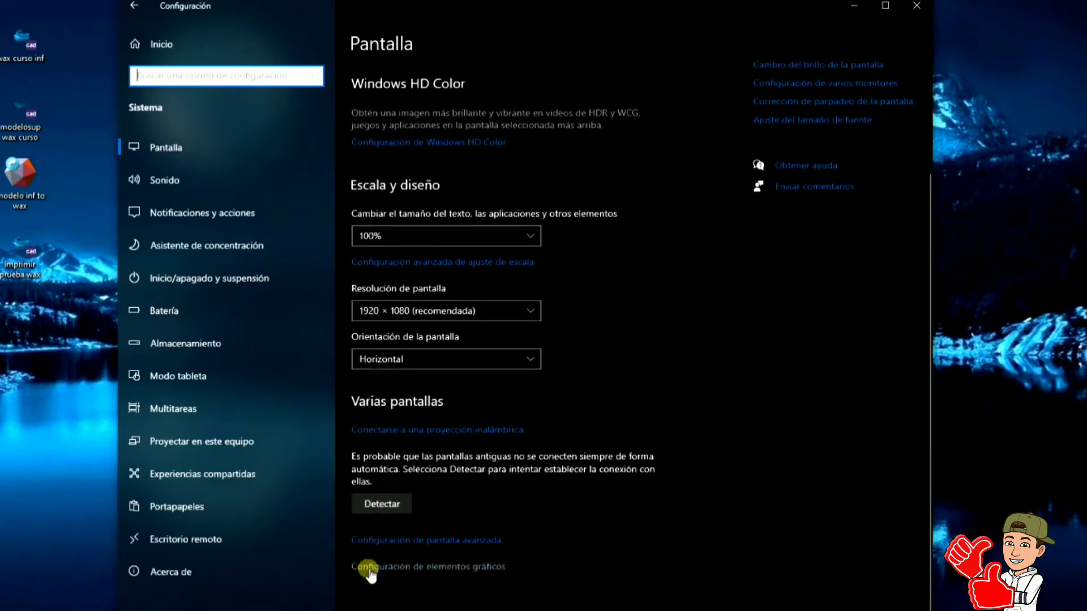
{"action": "left_click", "coordinate": [475, 567]}
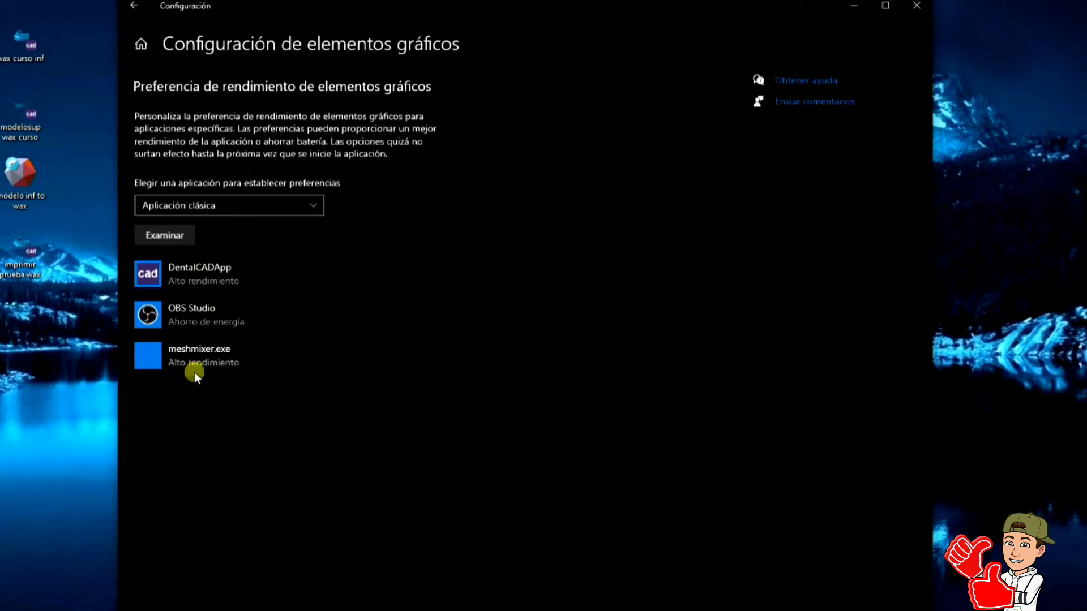
{"action": "left_click", "coordinate": [170, 237]}
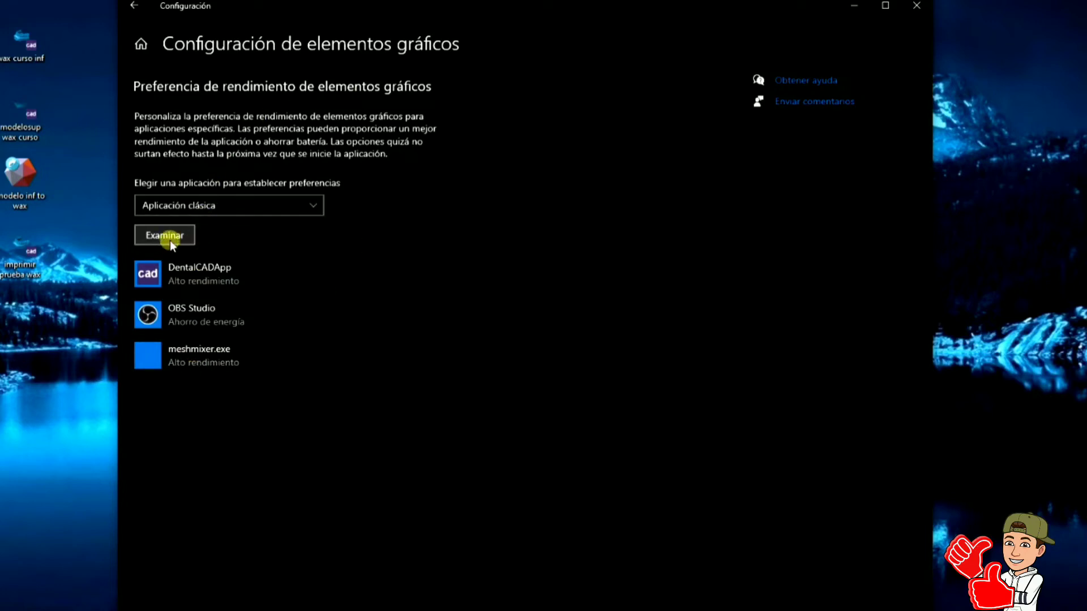
{"action": "scroll", "coordinate": [429, 175], "scroll_direction": "down", "scroll_amount": 1}
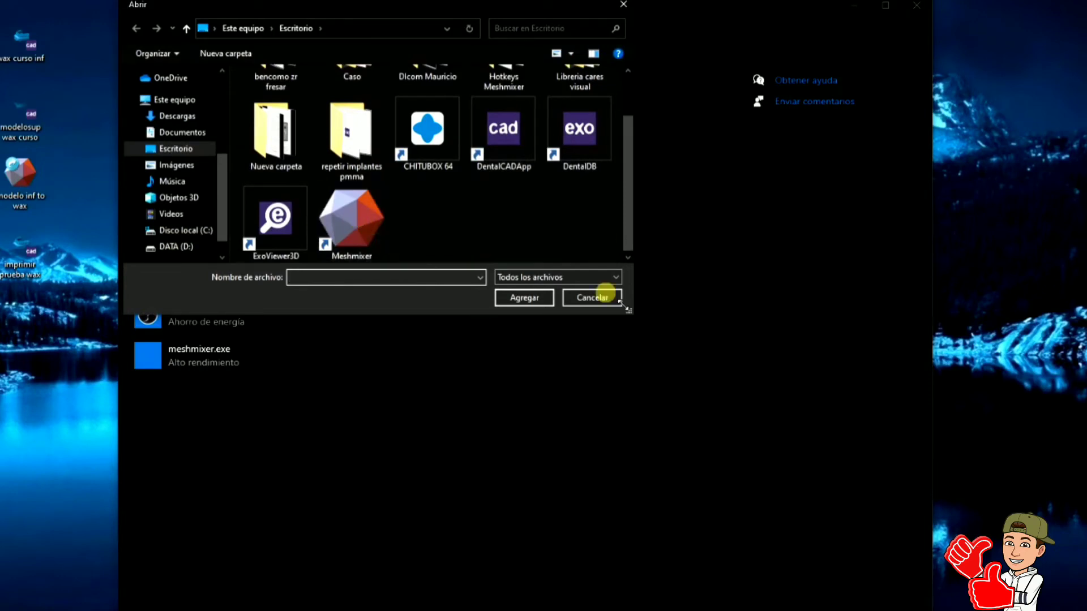
{"action": "left_click", "coordinate": [593, 299]}
Set the graphics preference of meshmixer.exe to Valores predeterminados del sistema and save it.
{"action": "left_click", "coordinate": [168, 360]}
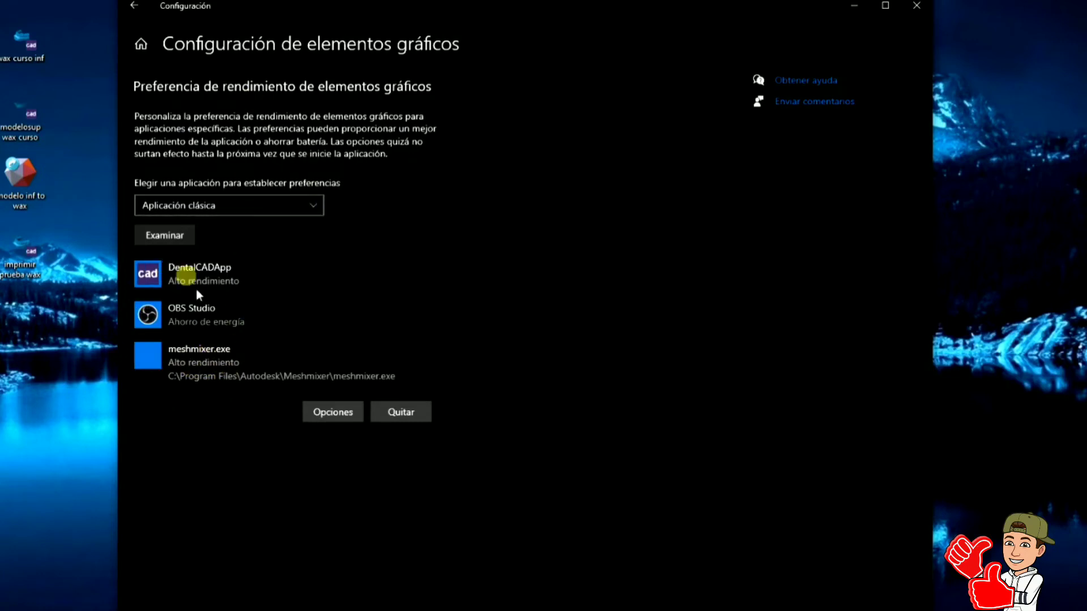
{"action": "left_click", "coordinate": [335, 416]}
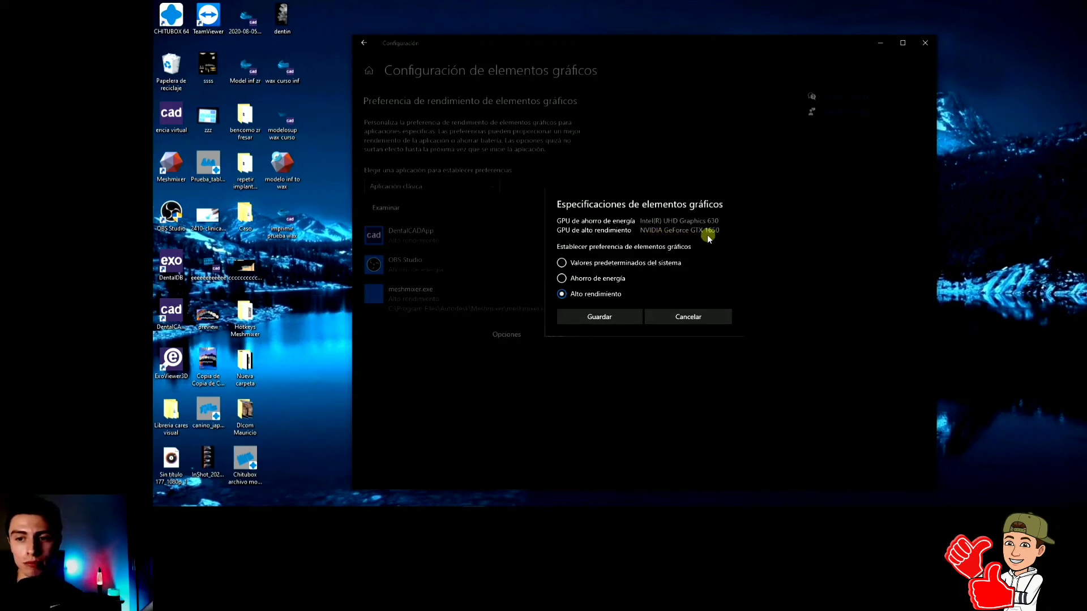
{"action": "left_click", "coordinate": [626, 315]}
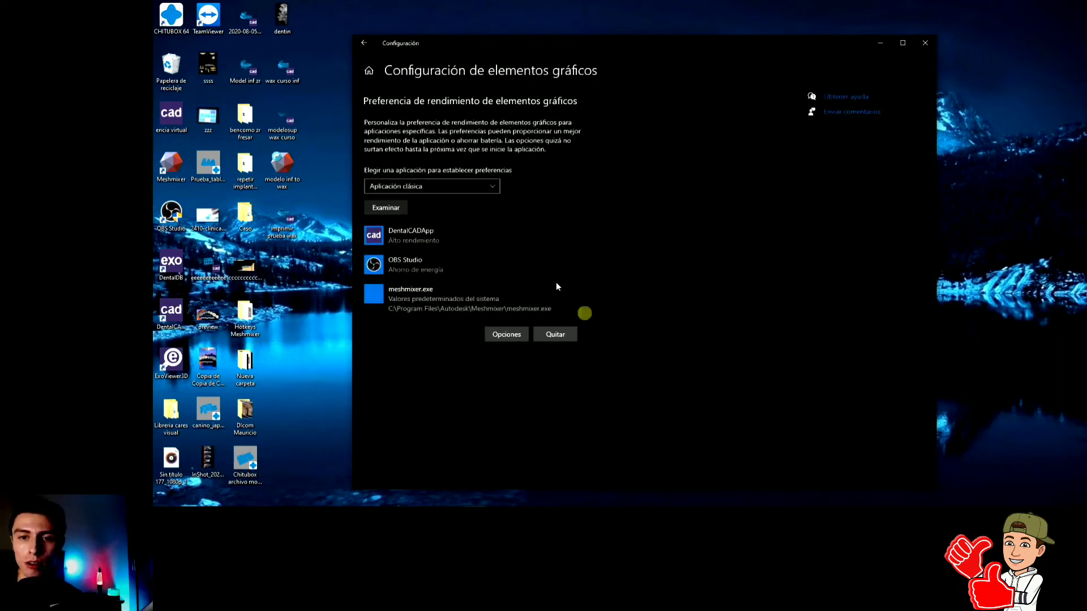
Add Blender to the graphics preference list using its shortcut in the Apps folder under Documentos.
{"action": "left_click", "coordinate": [406, 207]}
{"action": "scroll", "coordinate": [480, 178], "scroll_direction": "down", "scroll_amount": 1}
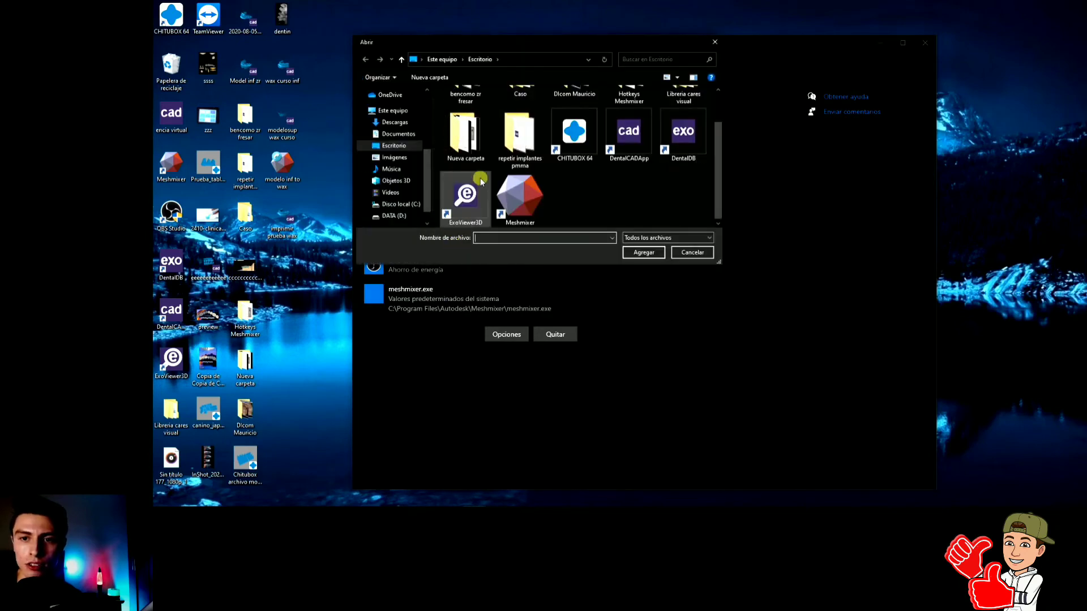
{"action": "left_click", "coordinate": [396, 134]}
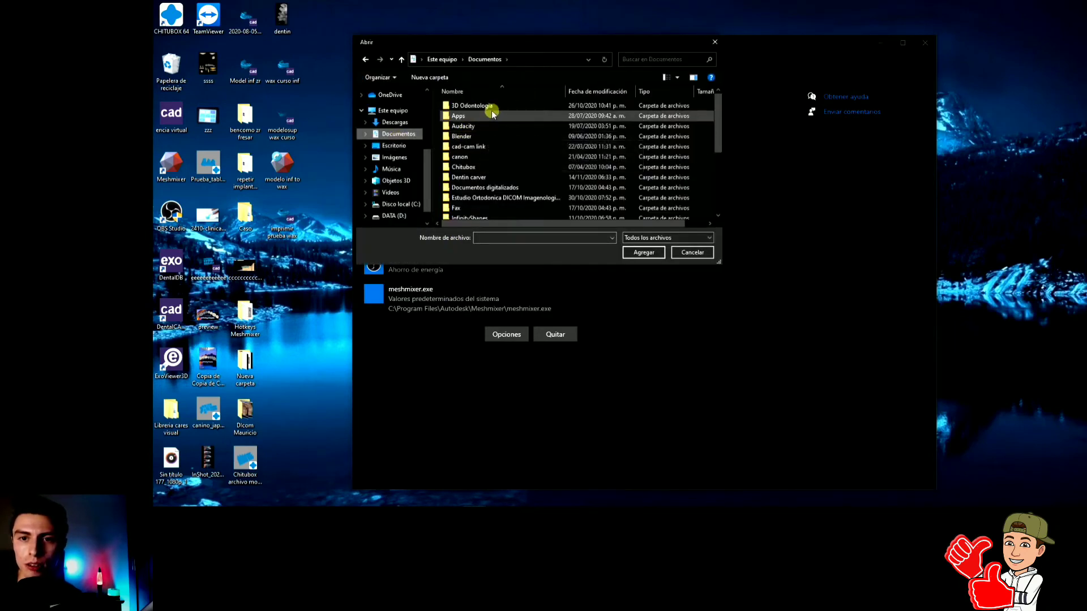
{"action": "double_click", "coordinate": [489, 137]}
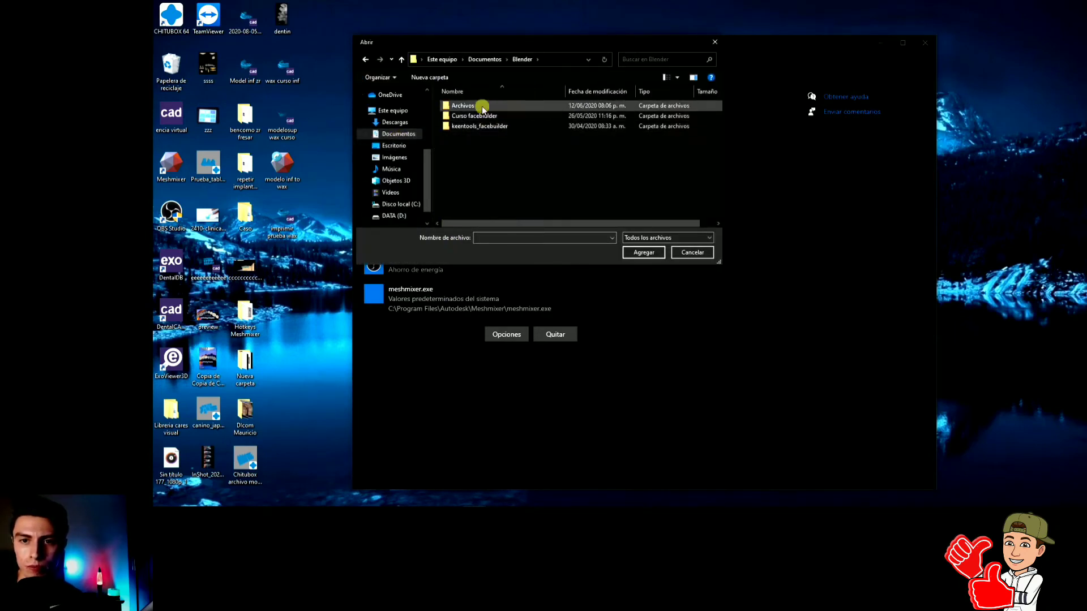
{"action": "left_click", "coordinate": [365, 59]}
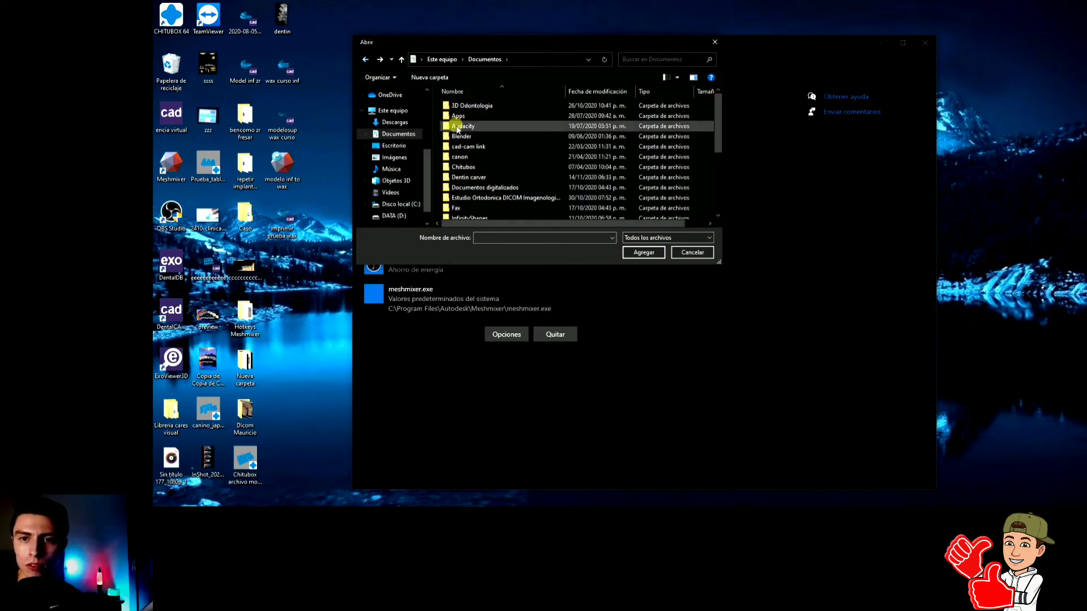
{"action": "double_click", "coordinate": [485, 117]}
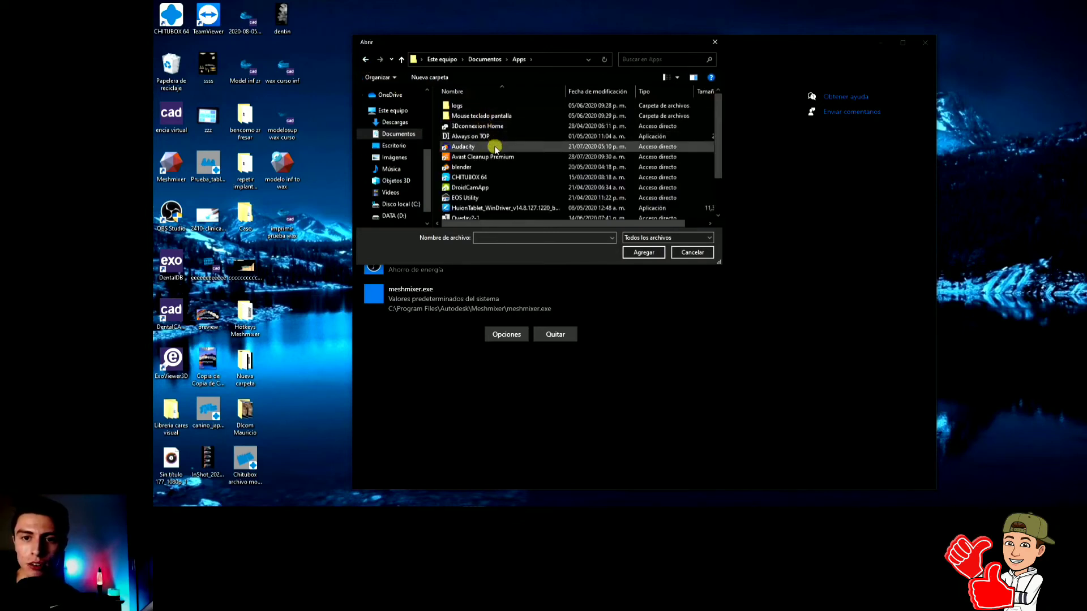
{"action": "left_click", "coordinate": [488, 167]}
{"action": "double_click", "coordinate": [488, 167]}
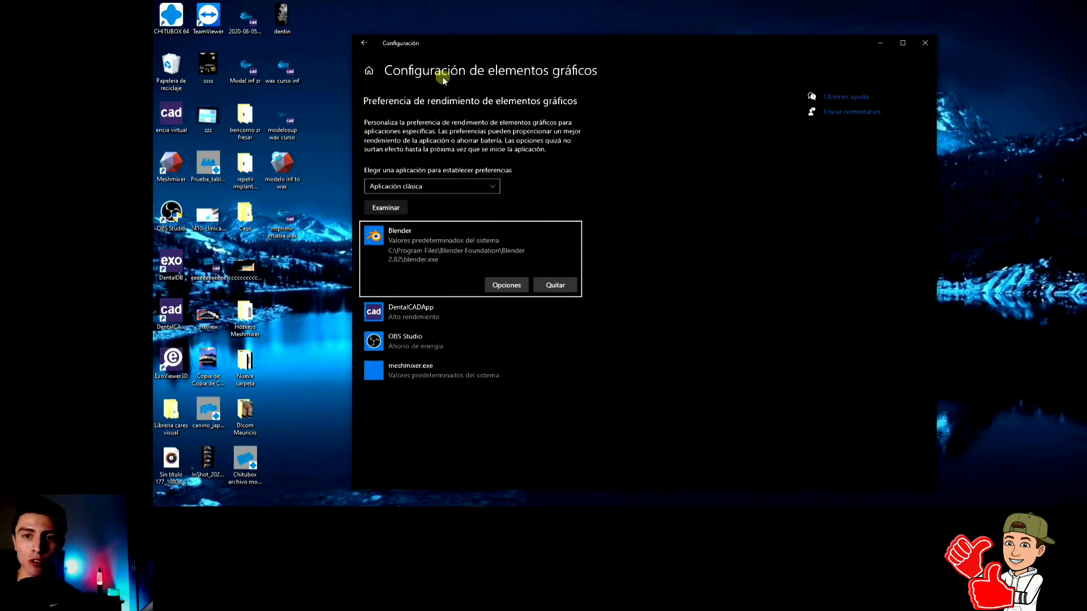
Set Blender's graphics preference to Alto rendimiento, save it, and expand the DentalCADApp entry.
{"action": "left_click", "coordinate": [503, 285]}
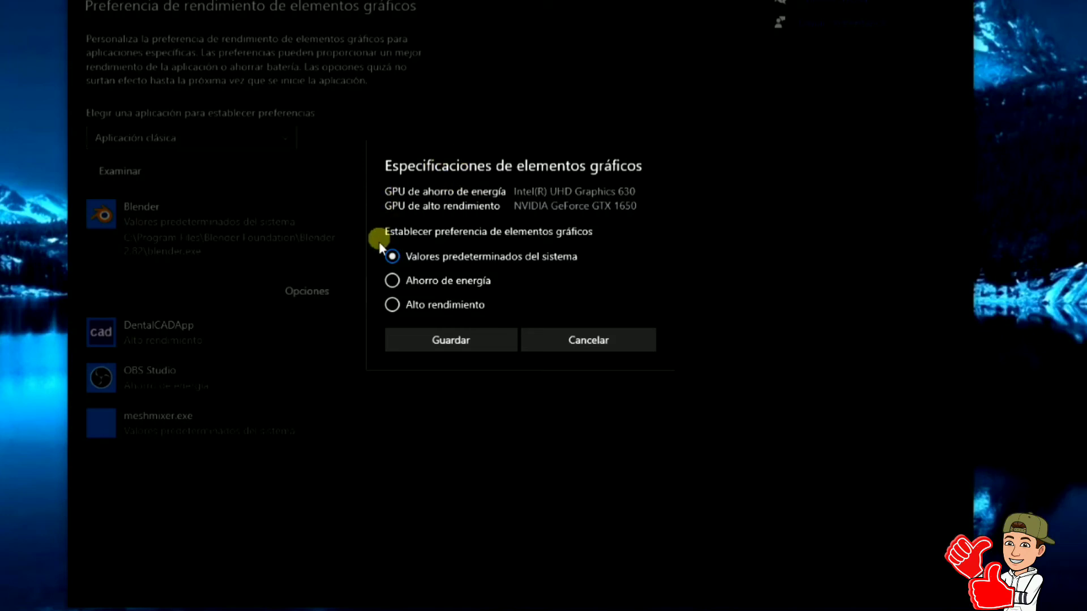
{"action": "left_click", "coordinate": [390, 304]}
{"action": "left_click", "coordinate": [440, 344]}
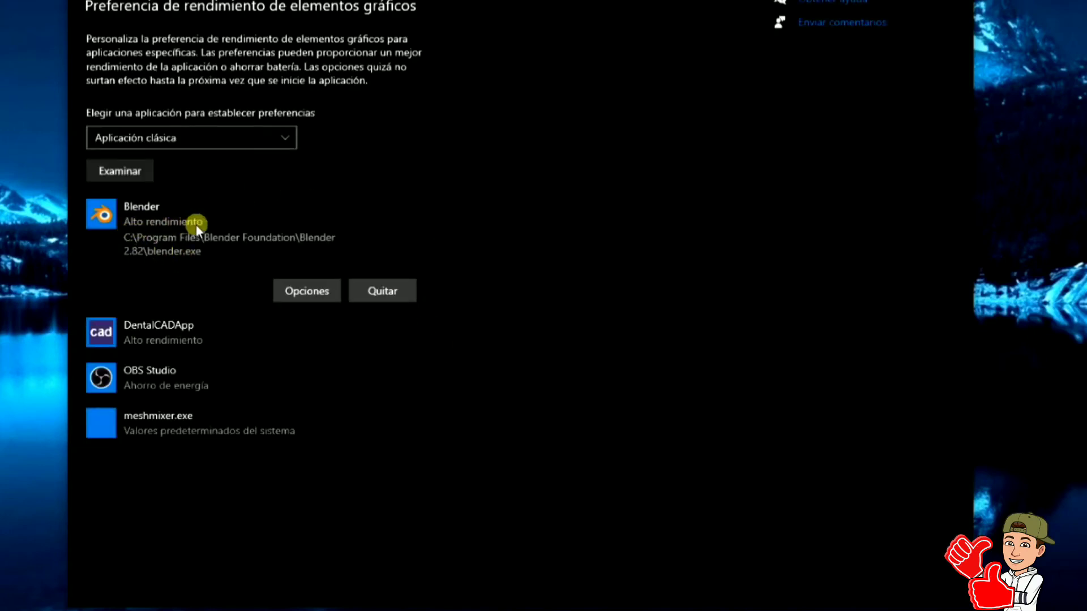
{"action": "left_click", "coordinate": [151, 324]}
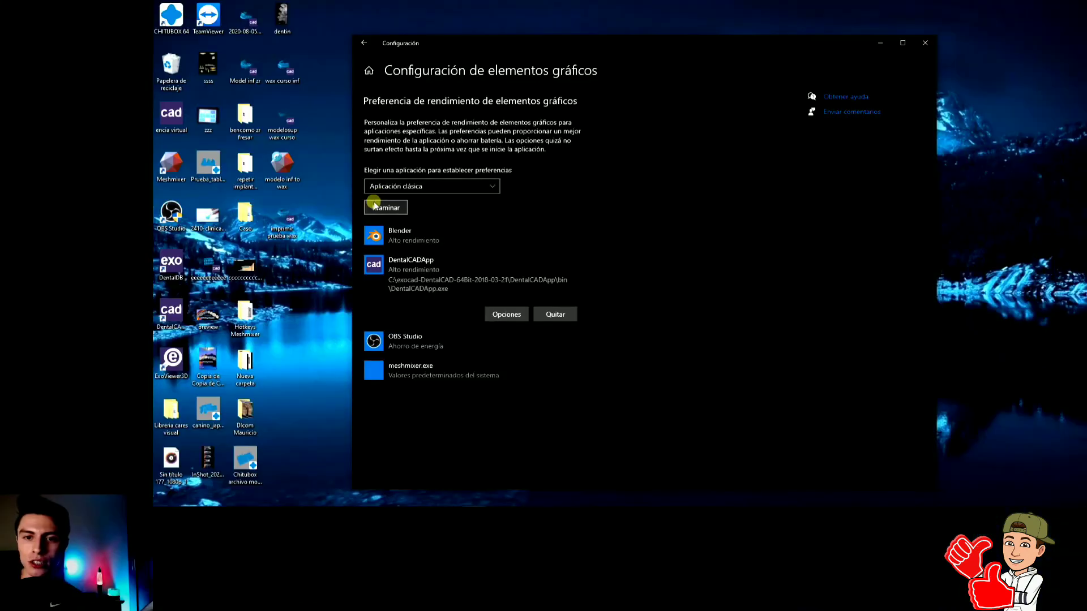
Add CHITUBOX 64 from the Apps folder to the graphics preference list and set it to Alto rendimiento.
{"action": "left_click", "coordinate": [377, 206]}
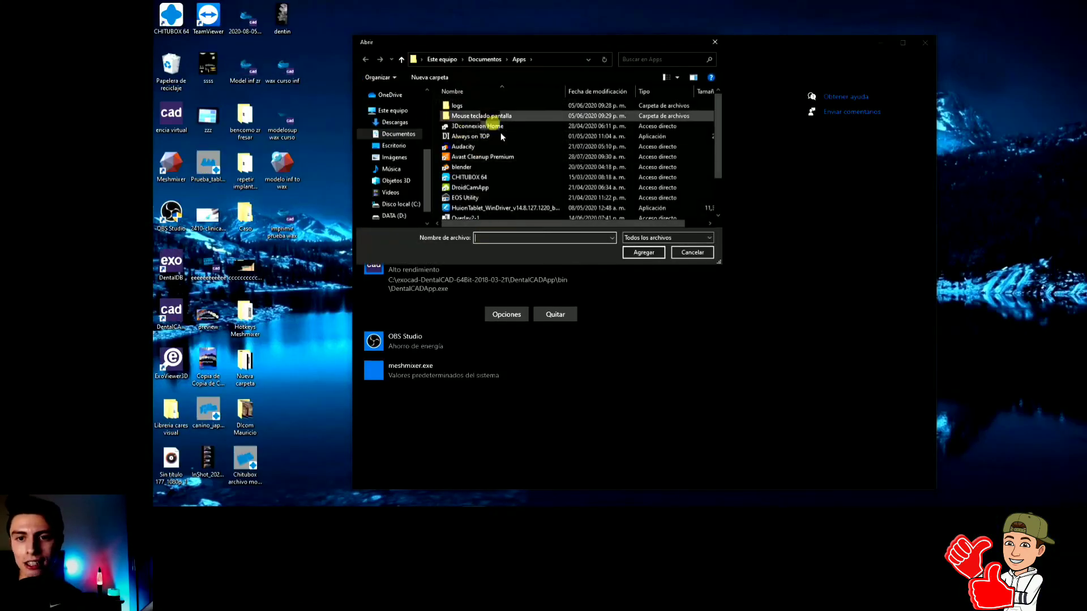
{"action": "double_click", "coordinate": [481, 178]}
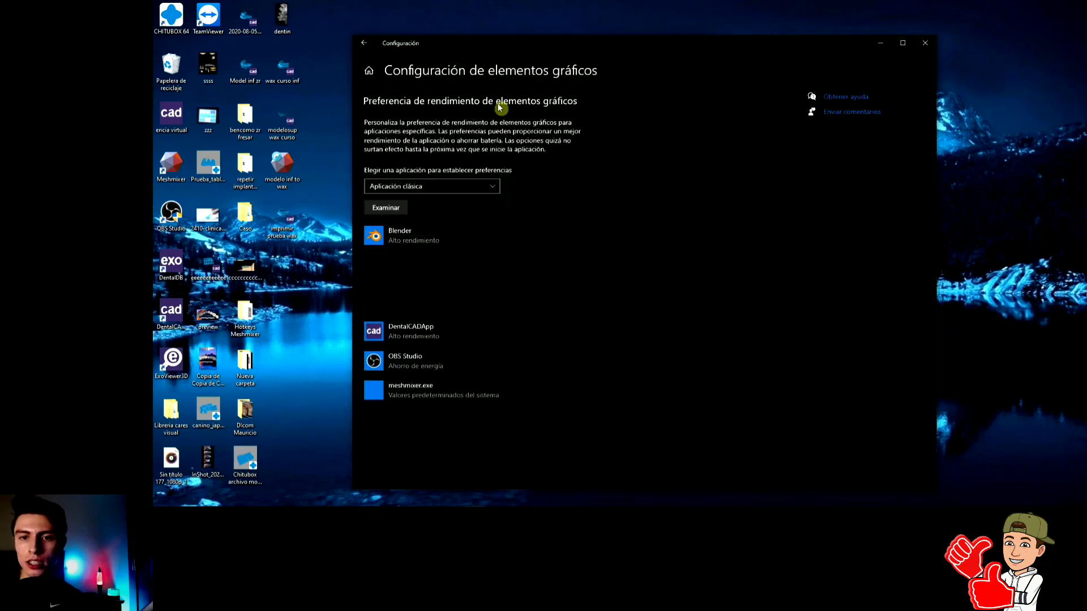
{"action": "left_click", "coordinate": [506, 304]}
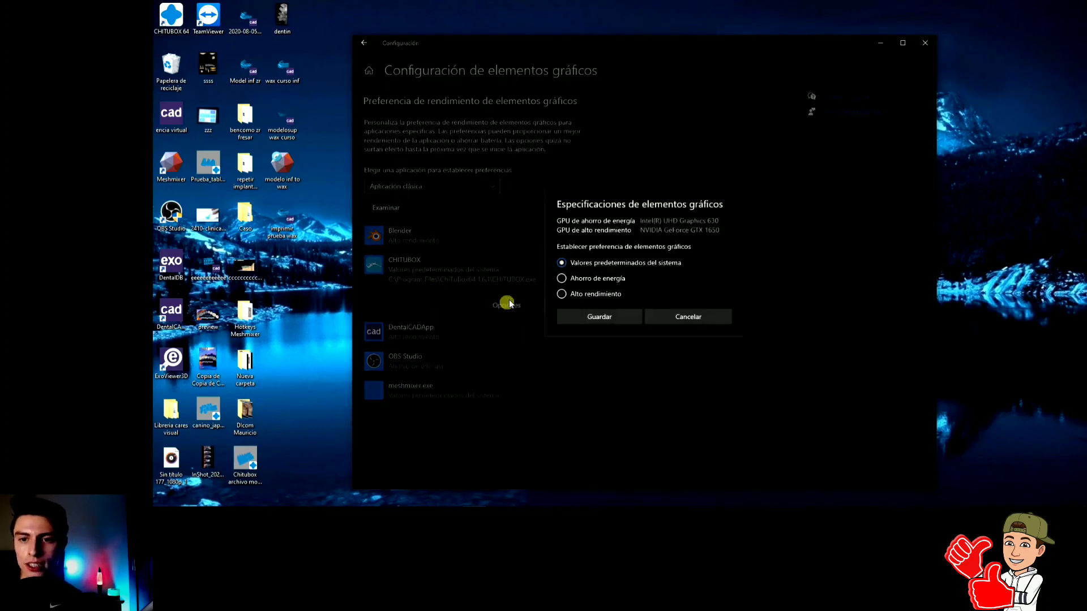
{"action": "left_click", "coordinate": [562, 294]}
{"action": "left_click", "coordinate": [618, 317]}
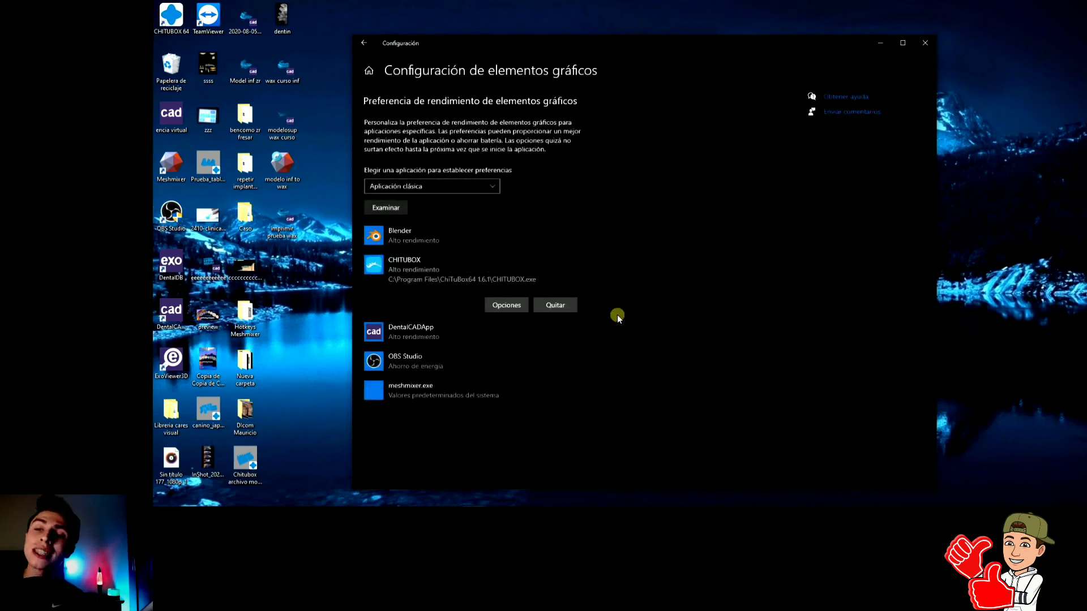